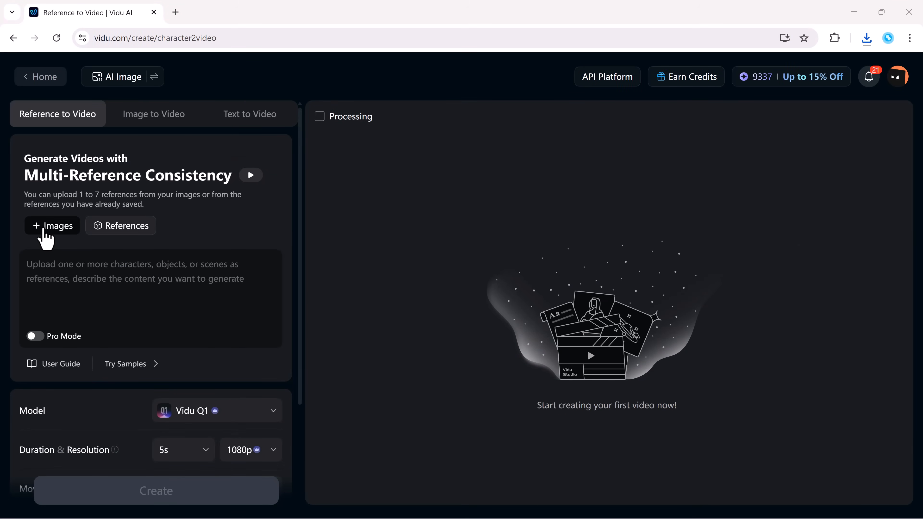
Upload the female soldier, rifle and battlefield images as references and enter the prompt "A Girl image1 Holding a gun image2 and fight in battle ground image3"
click(45, 230)
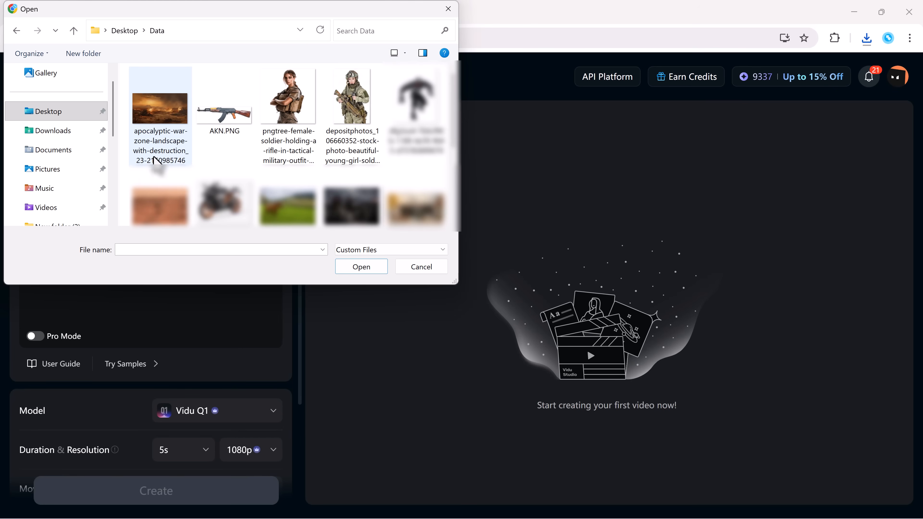
drag(123, 110, 282, 114)
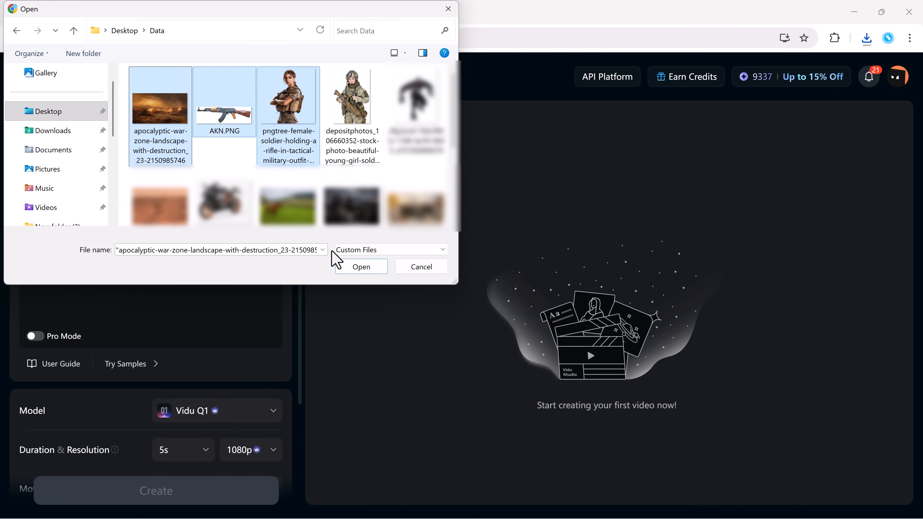
click(348, 267)
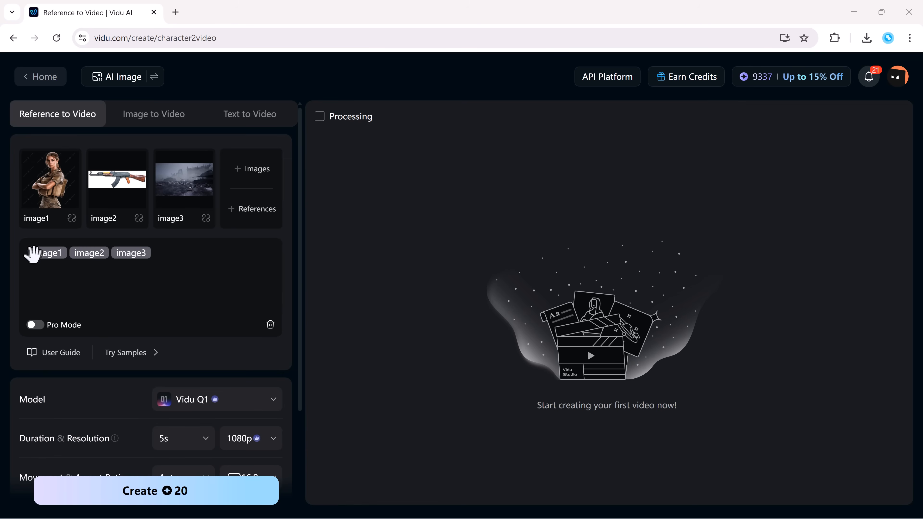
click(27, 256)
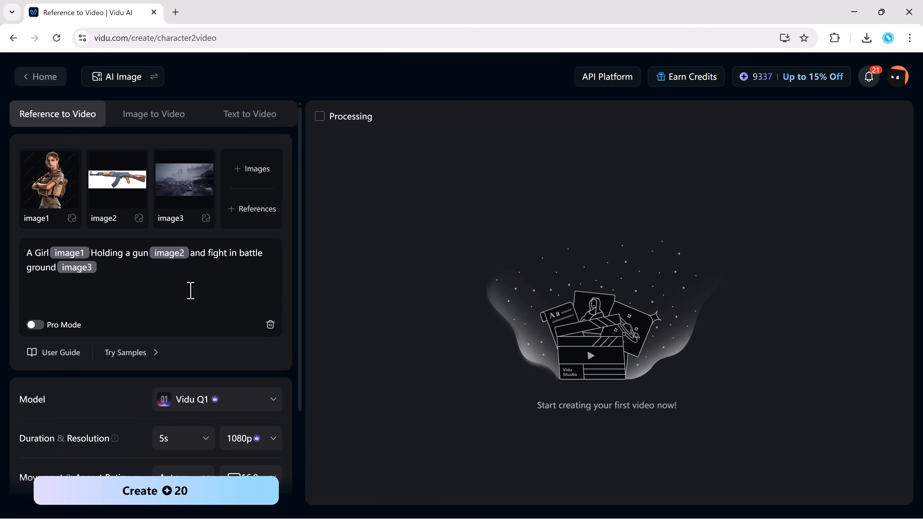
Choose Vidu Q2 as the video generation model
scroll(190, 290, down, 3)
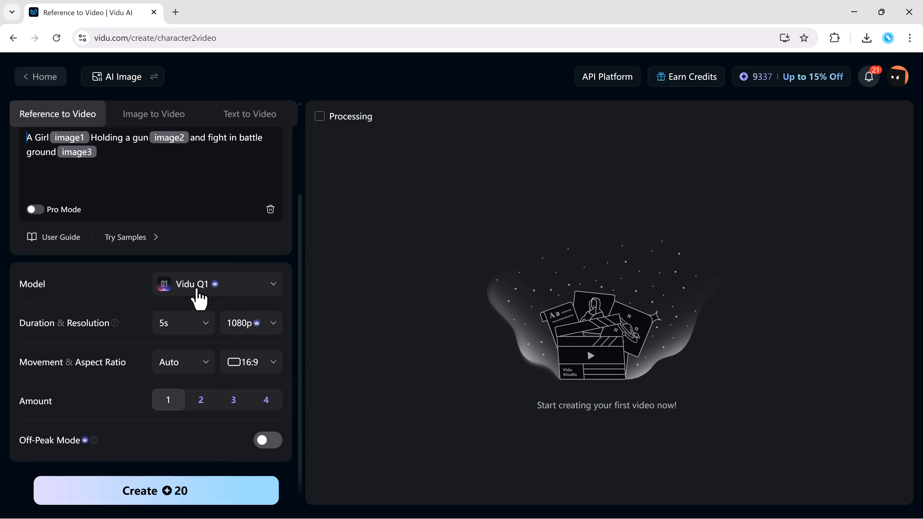
click(198, 297)
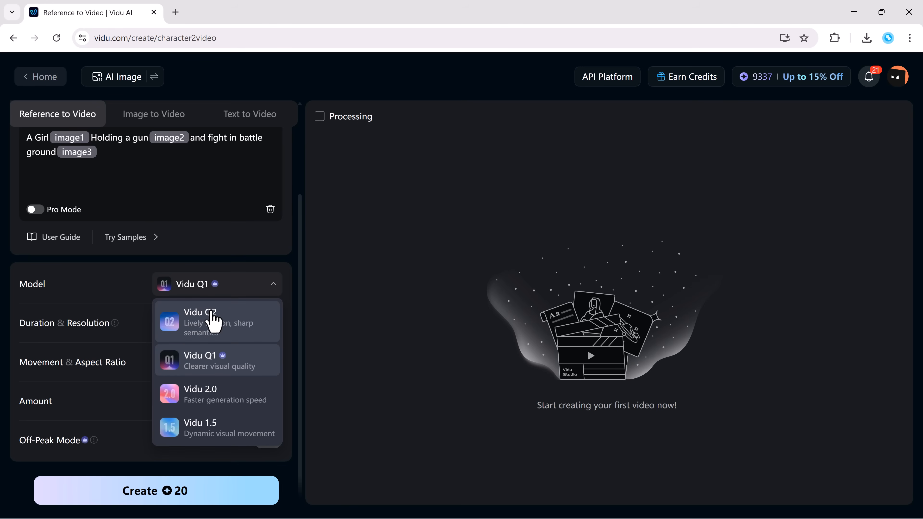
click(215, 358)
click(182, 325)
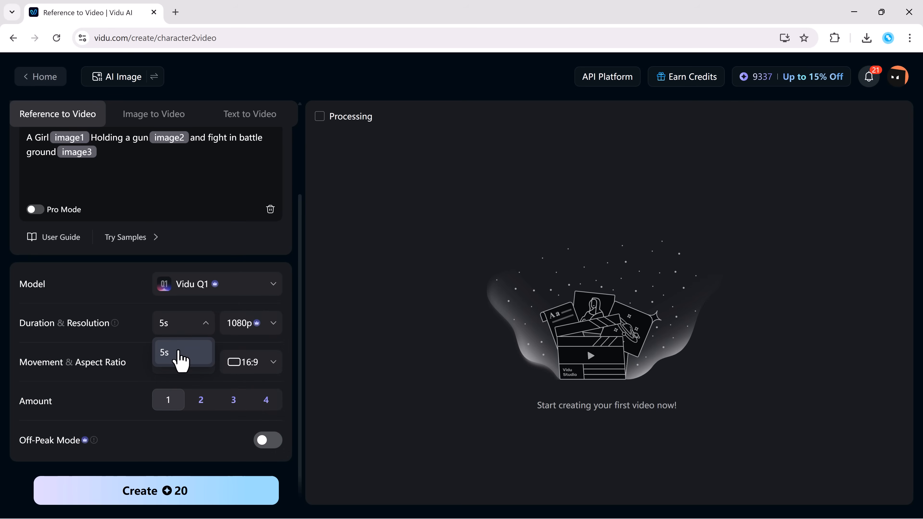
click(247, 287)
click(242, 323)
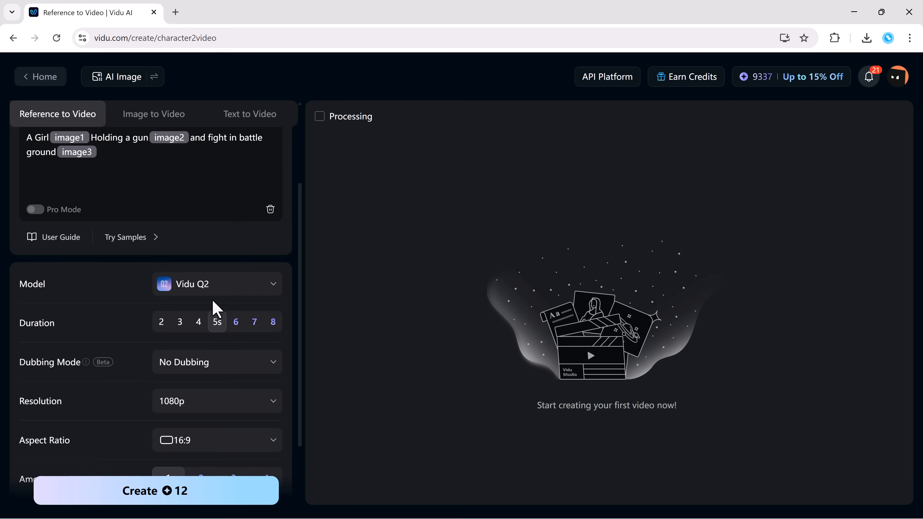
Set the video duration to 8 seconds and the dubbing mode to Sound Effects Only
click(272, 323)
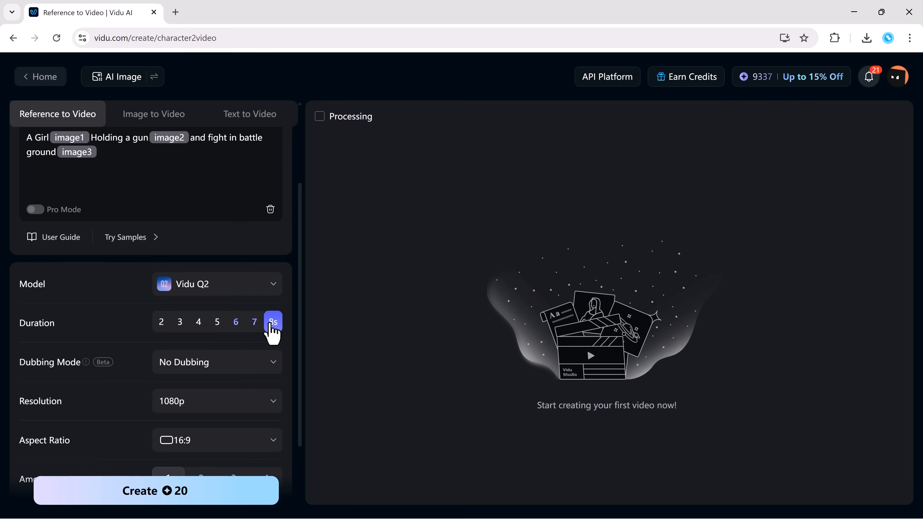
click(249, 363)
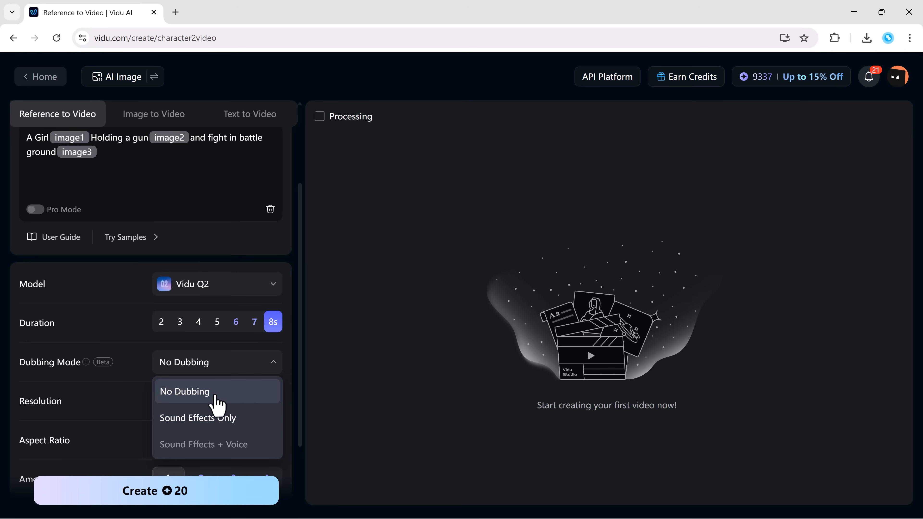
click(202, 419)
Set the amount to 2 and generate the soldier videos
scroll(140, 395, down, 2)
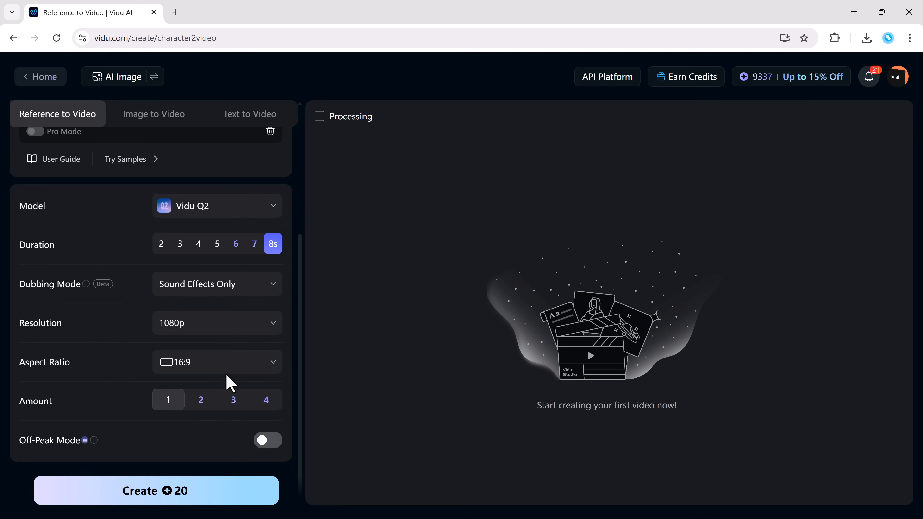
click(226, 364)
click(226, 365)
click(198, 403)
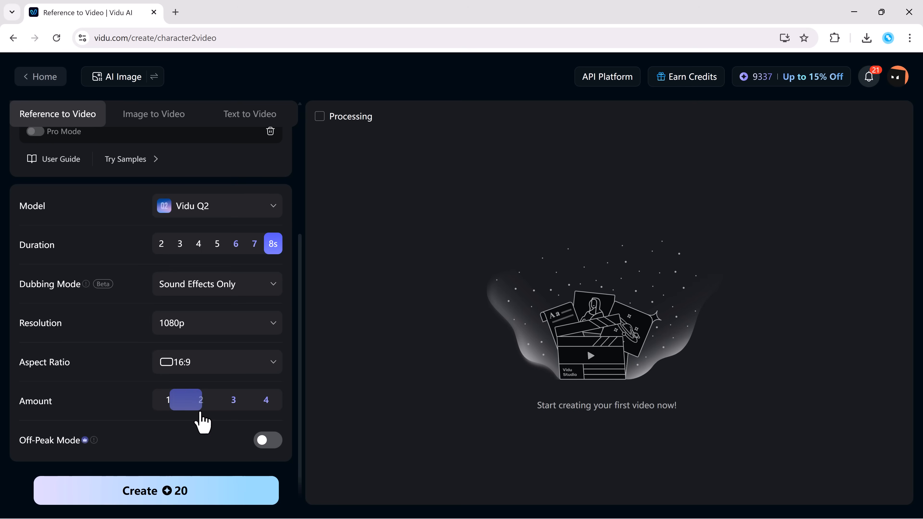
click(176, 487)
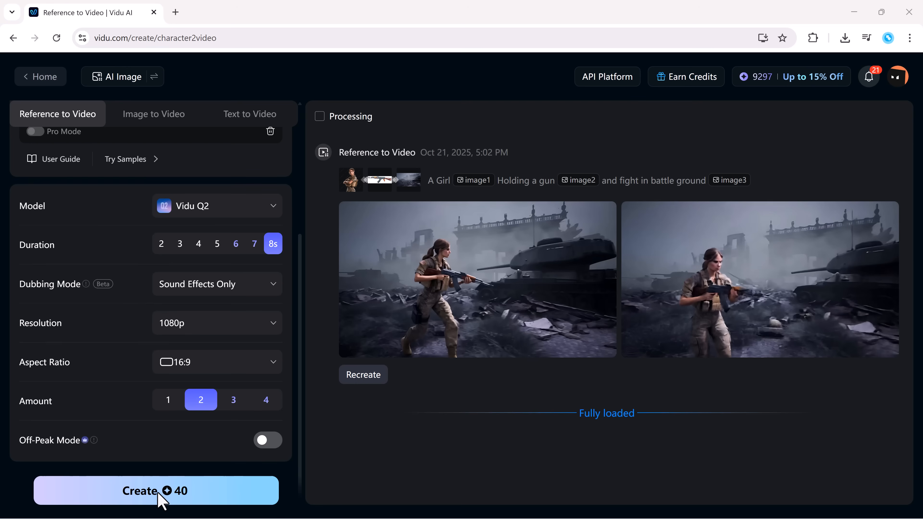
Preview the first generated soldier video in full screen
mouse_move(396, 315)
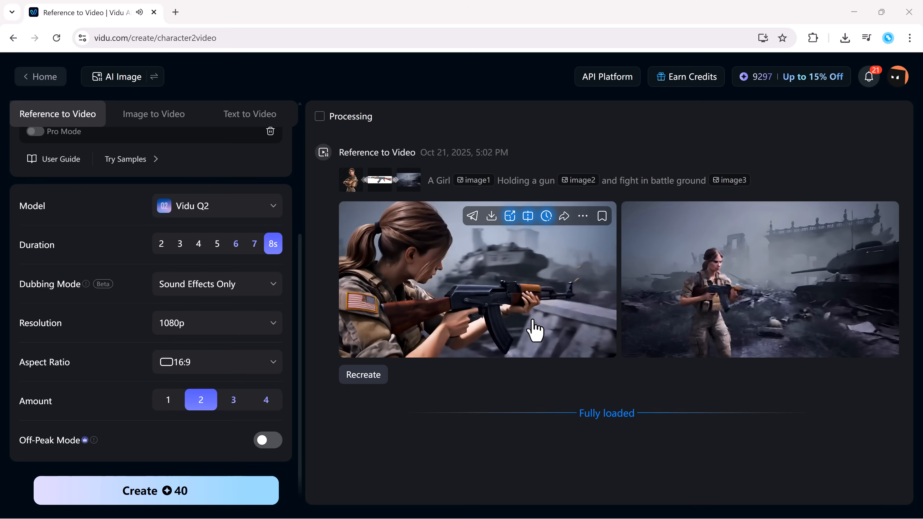
click(606, 340)
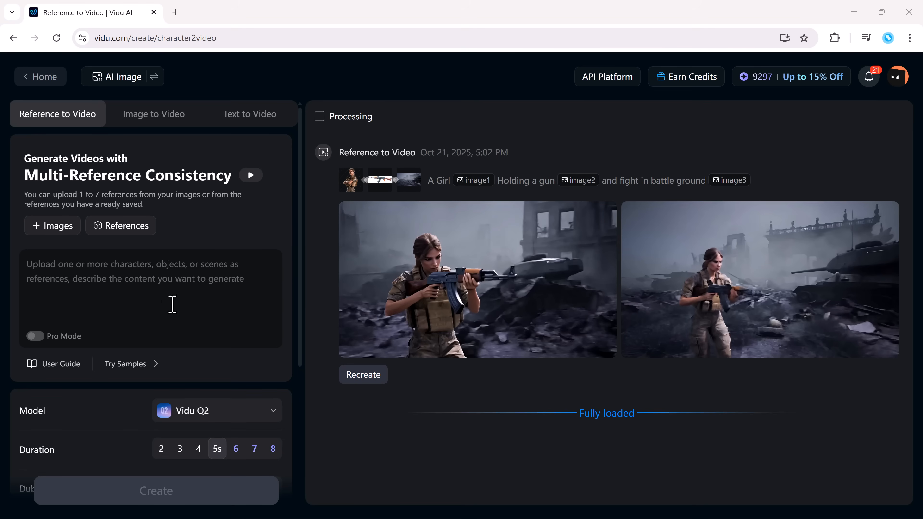
Upload the man, red car and racetrack images as references and write a prompt placing a futuristic man beside a sleek racing car on a glowing racetrack
click(54, 226)
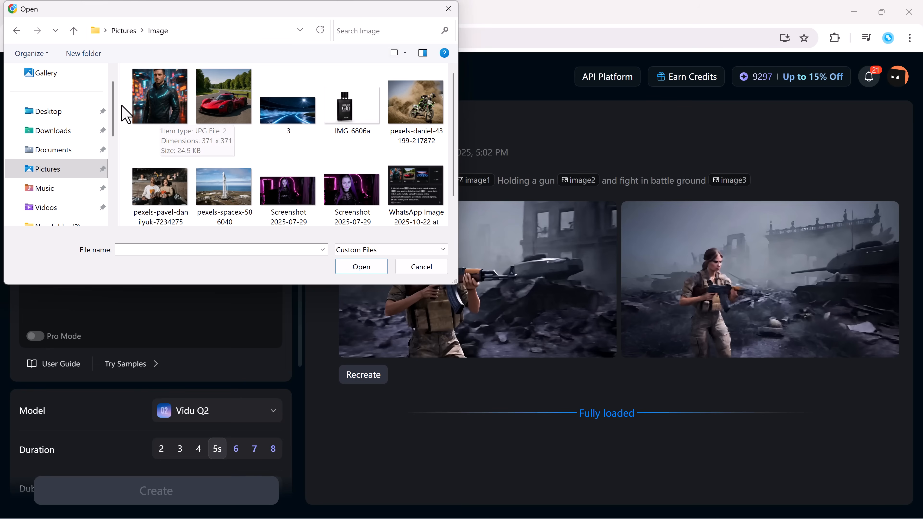
drag(124, 114, 273, 122)
click(362, 268)
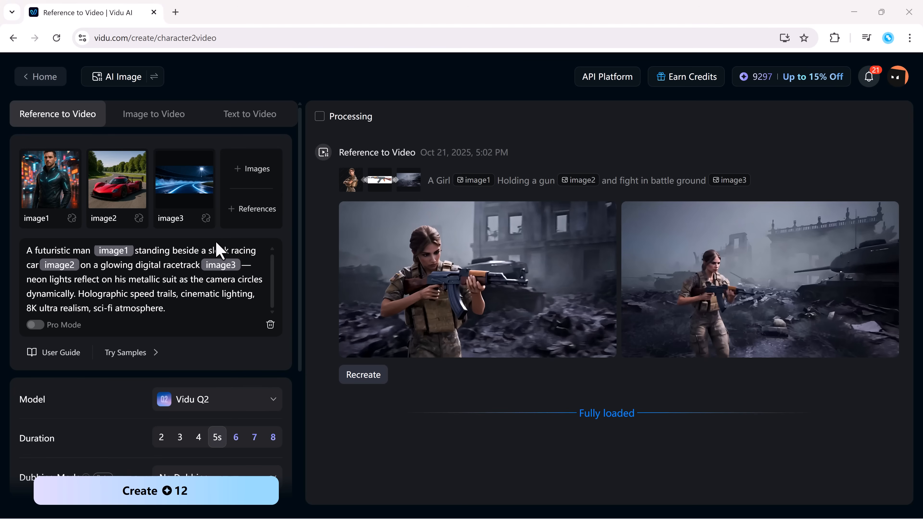
Select the Vidu Q2 model for the racing car video and set its duration to 8 seconds
scroll(206, 310, down, 5)
click(255, 211)
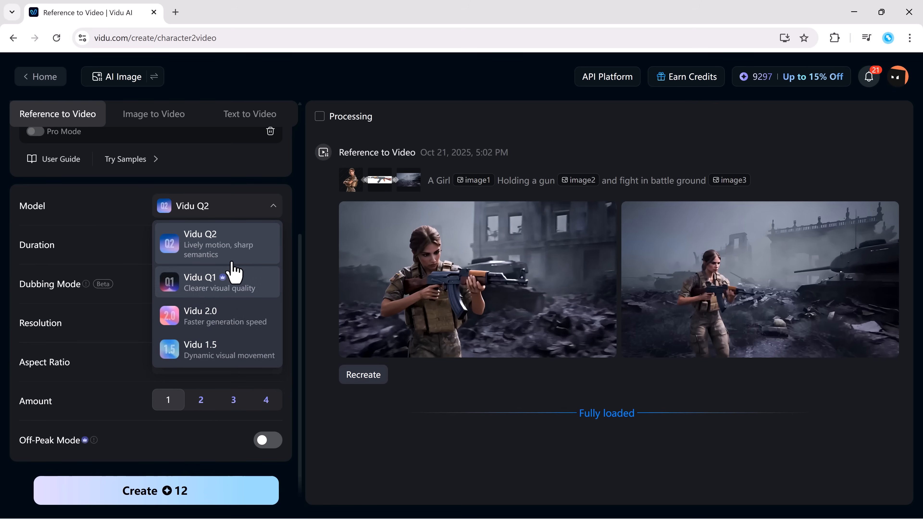
click(240, 259)
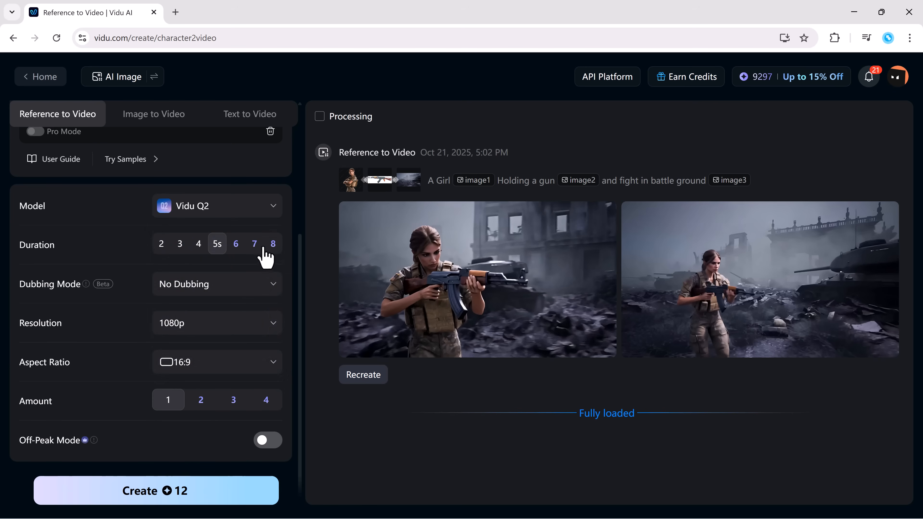
click(273, 254)
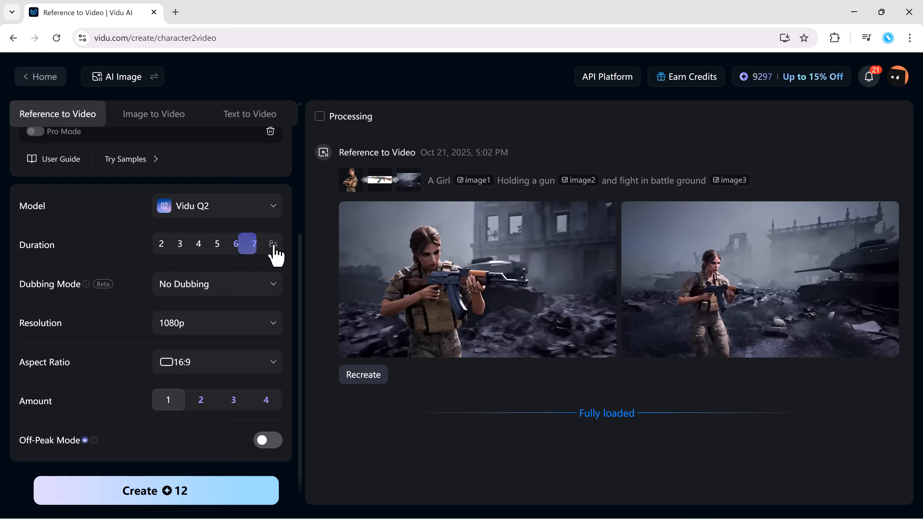
click(272, 289)
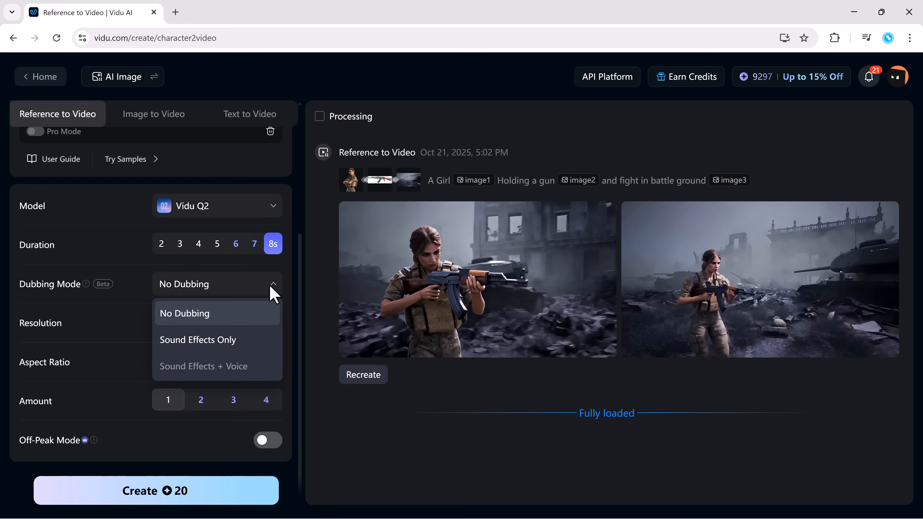
click(270, 287)
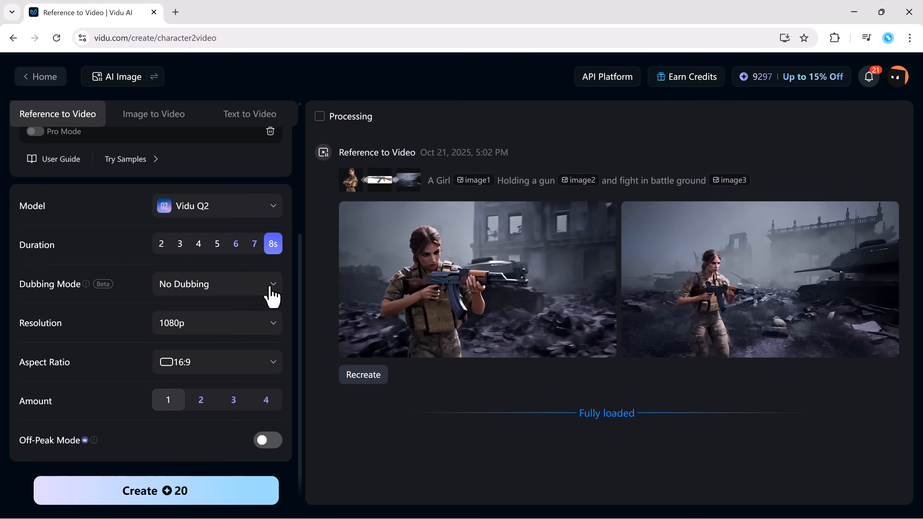
click(261, 326)
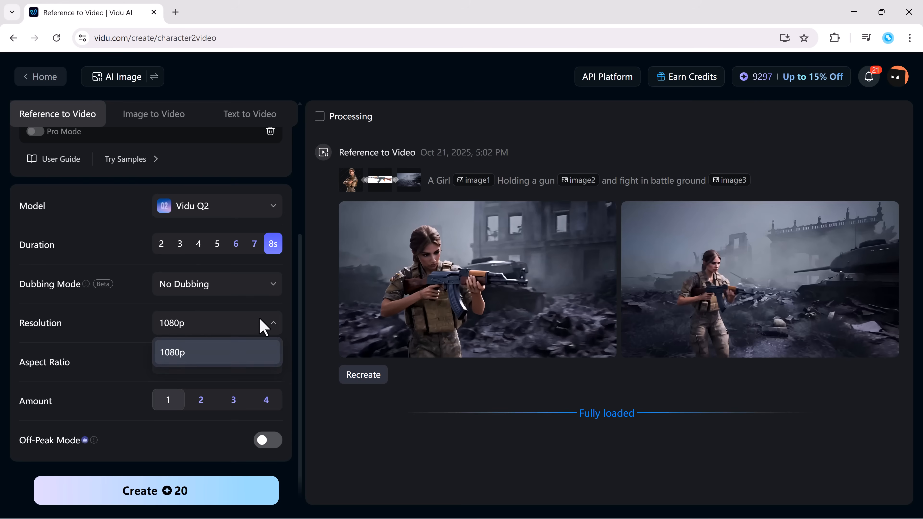
click(255, 329)
Generate two racing car videos in the 16:9 aspect ratio
click(241, 365)
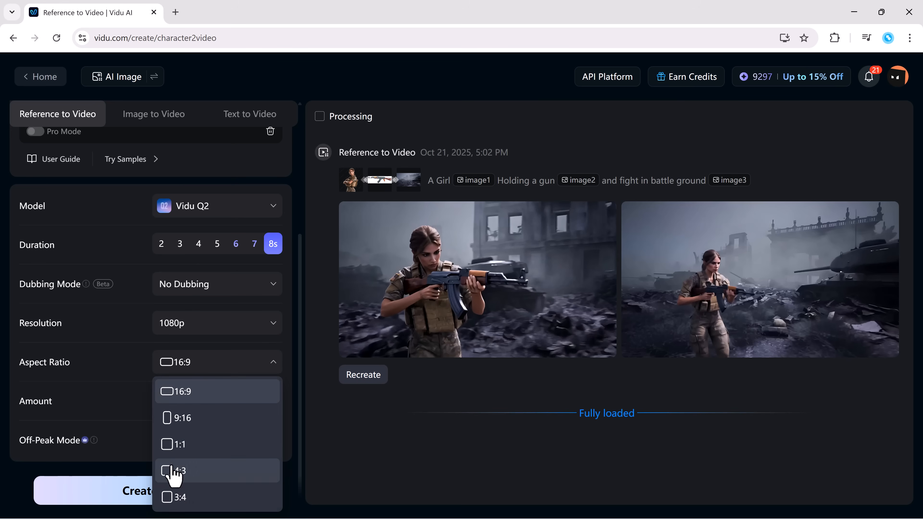
click(209, 393)
click(202, 404)
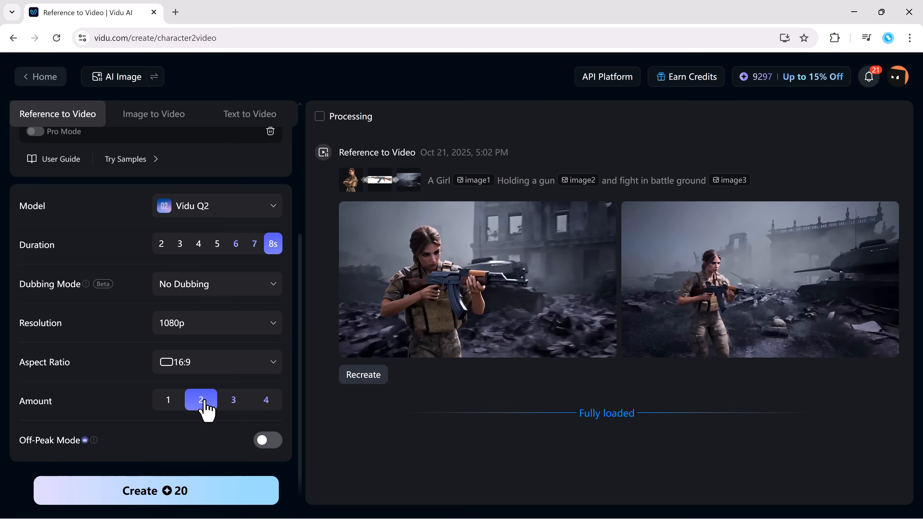
click(210, 486)
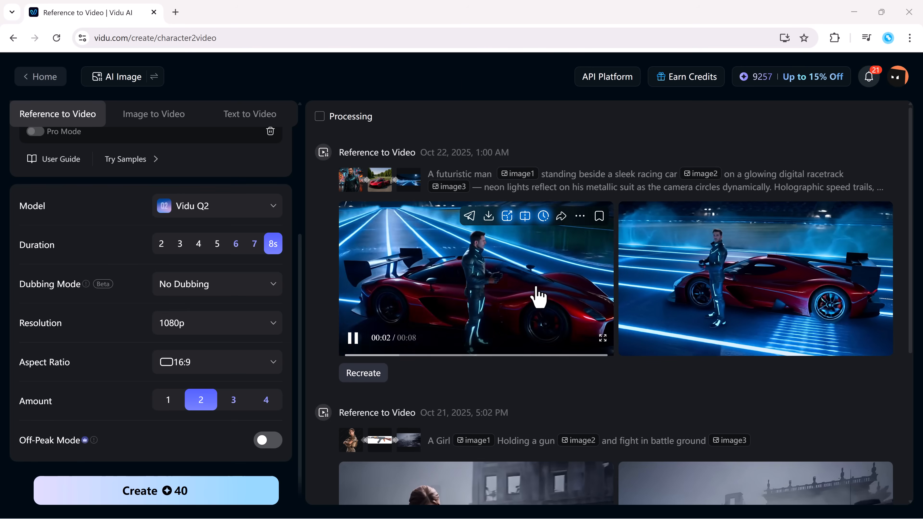
Open the first generated racing car video and play it in full screen
click(540, 294)
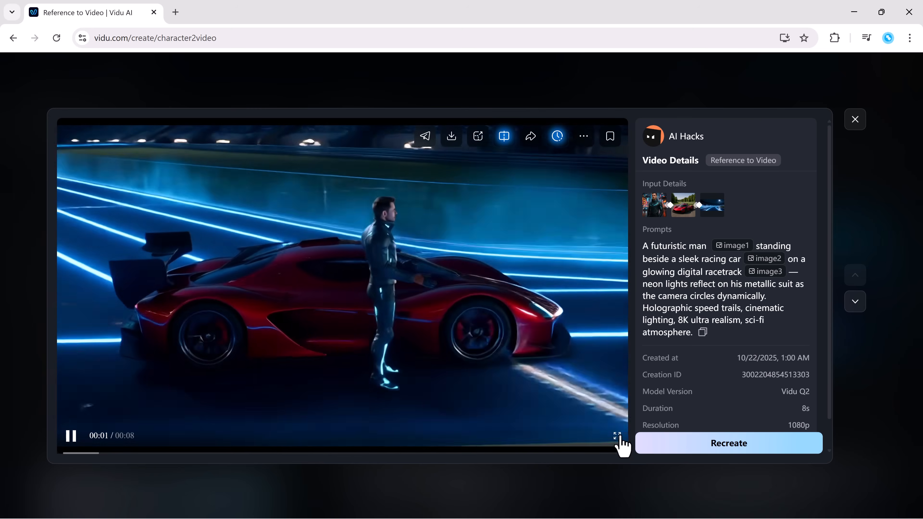
click(617, 436)
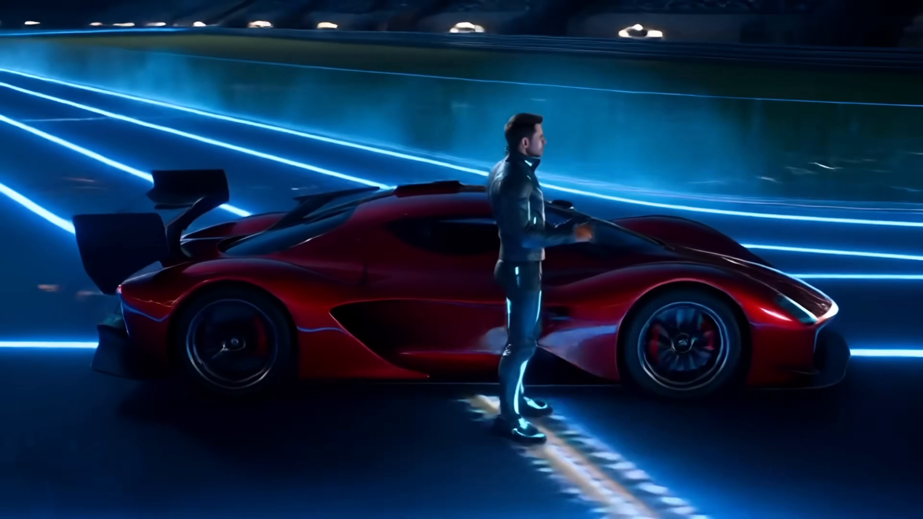